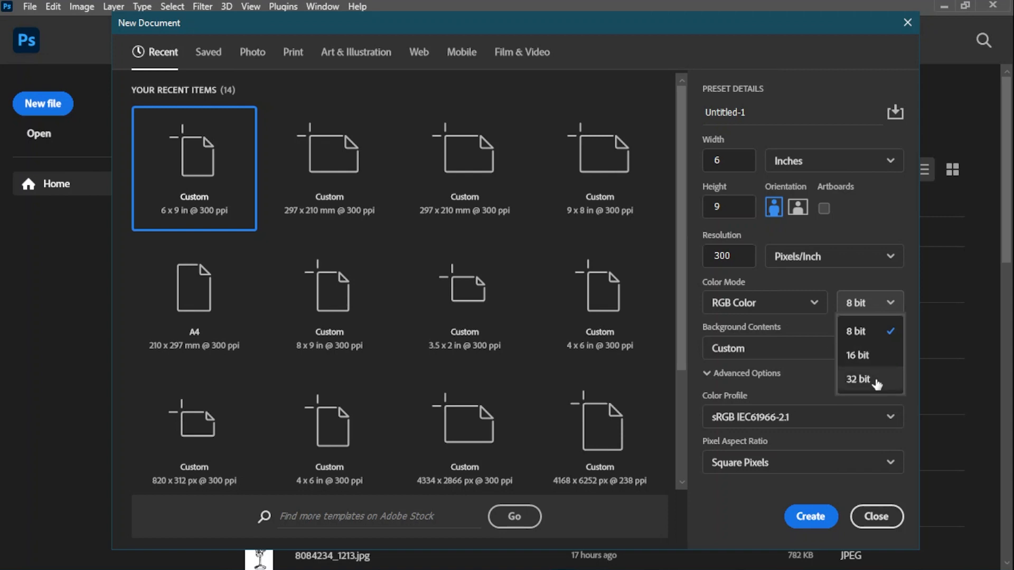
Set the new document to 8-bit colour depth with a custom white (ffffff) background
{"action": "left_click", "coordinate": [881, 330]}
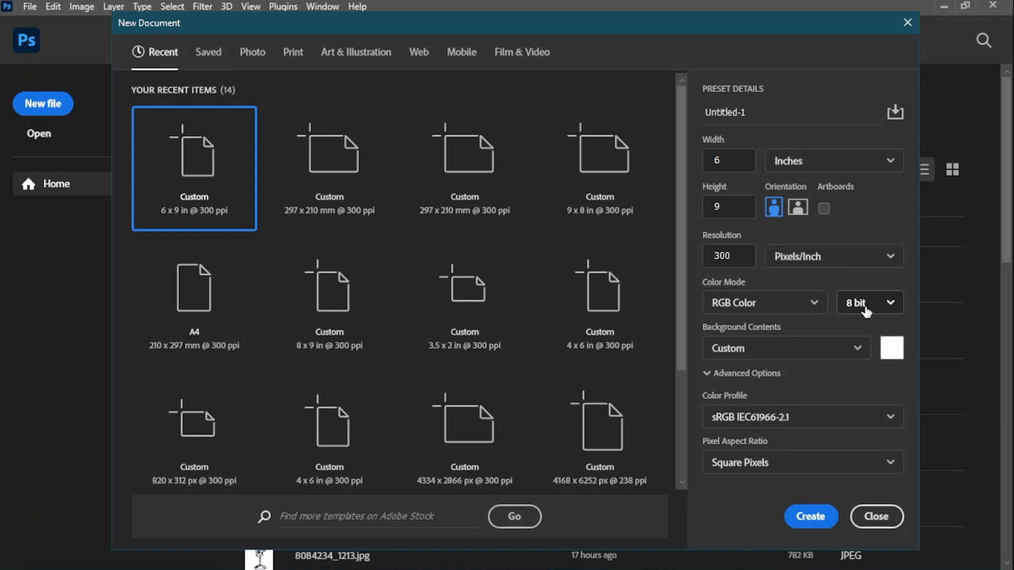
{"action": "left_click", "coordinate": [862, 348]}
{"action": "left_click", "coordinate": [862, 348]}
{"action": "left_click", "coordinate": [862, 349]}
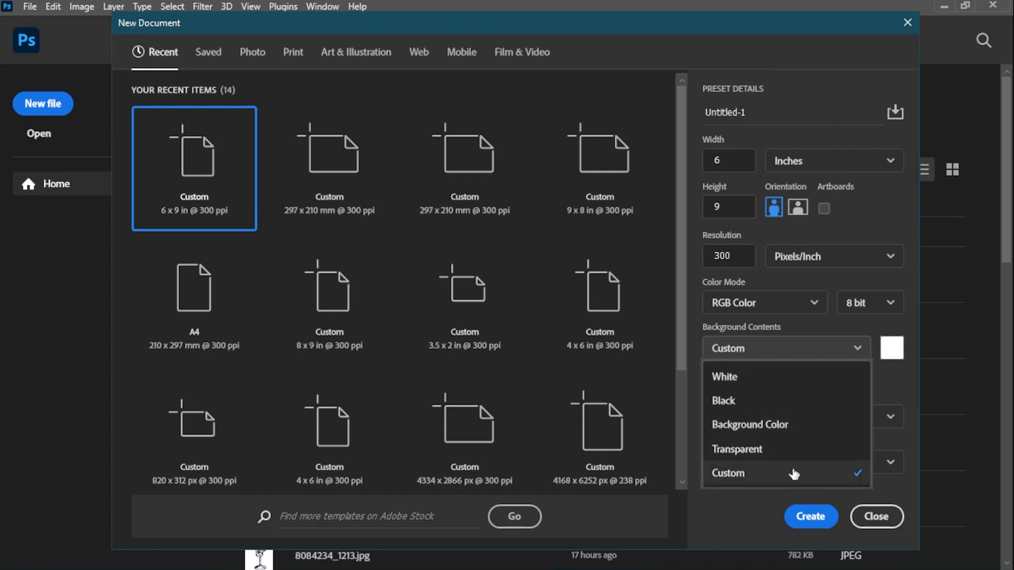
{"action": "left_click", "coordinate": [860, 349]}
{"action": "left_click", "coordinate": [893, 346]}
{"action": "mouse_move", "coordinate": [684, 325]}
{"action": "left_mouse_down"}
{"action": "mouse_move", "coordinate": [688, 464]}
{"action": "mouse_move", "coordinate": [664, 347]}
{"action": "mouse_move", "coordinate": [517, 285]}
{"action": "left_mouse_up"}
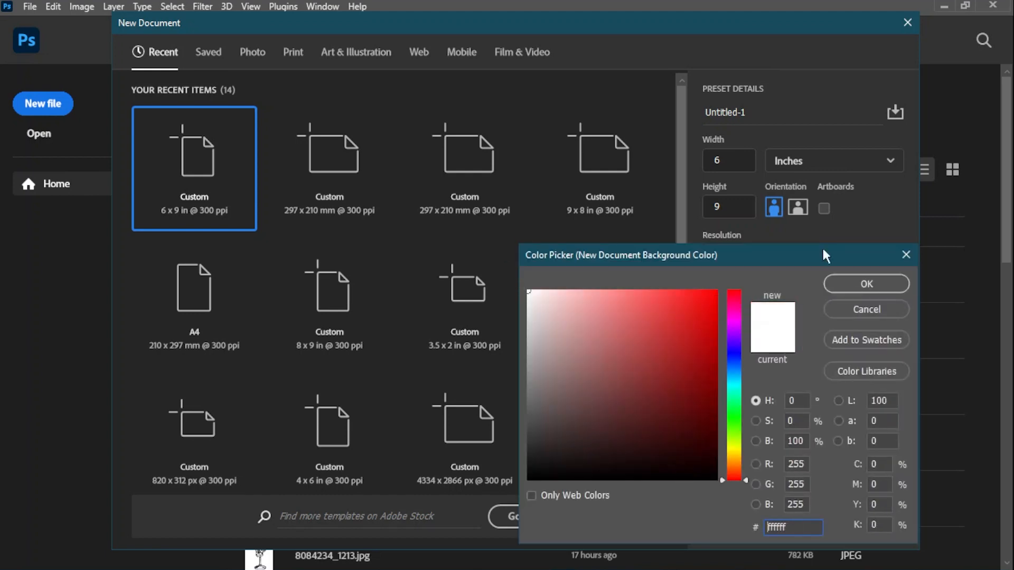
{"action": "left_click", "coordinate": [867, 283]}
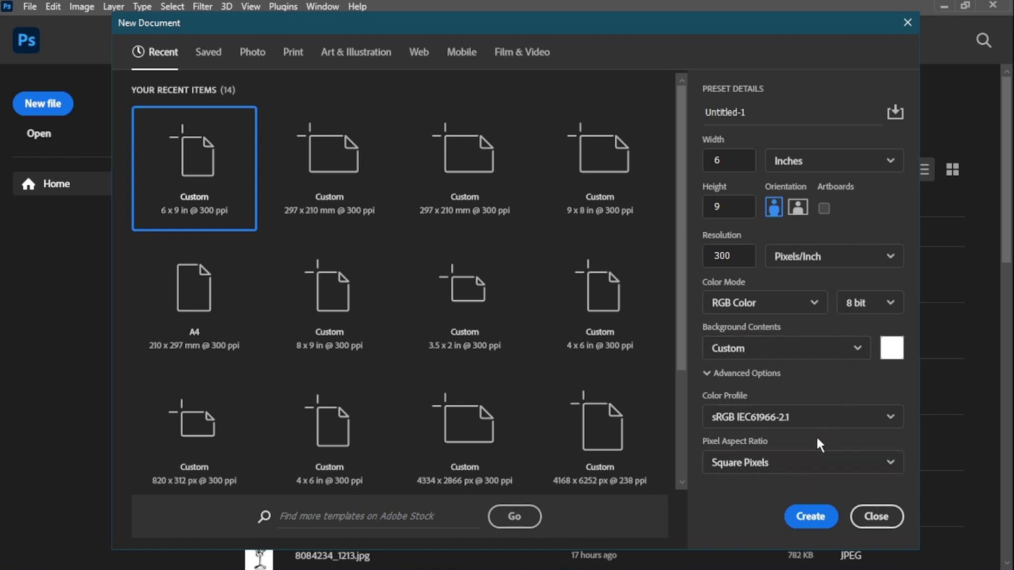
Name the document "grafitti design", create it and collapse the layer list
{"action": "double_click", "coordinate": [764, 112]}
{"action": "key", "text": "BackSpace"}
{"action": "type", "text": "grafitt"}
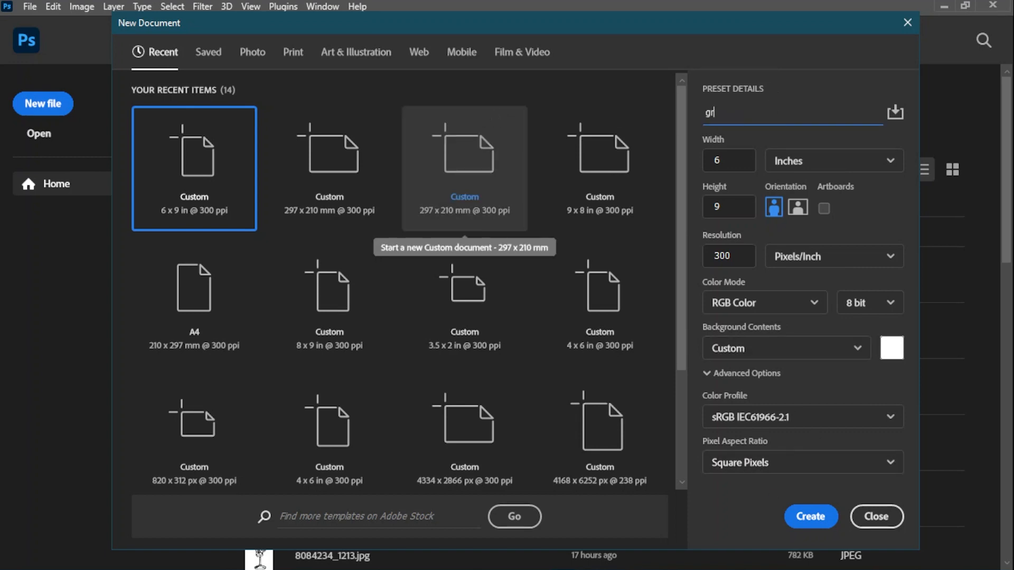
{"action": "type", "text": "i design"}
{"action": "left_click", "coordinate": [818, 518]}
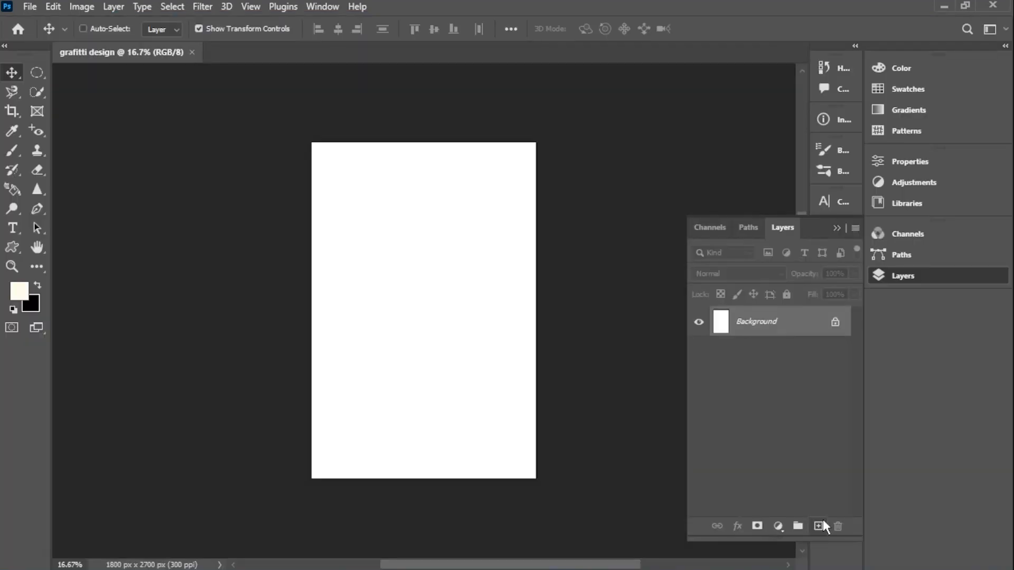
{"action": "left_click", "coordinate": [934, 280]}
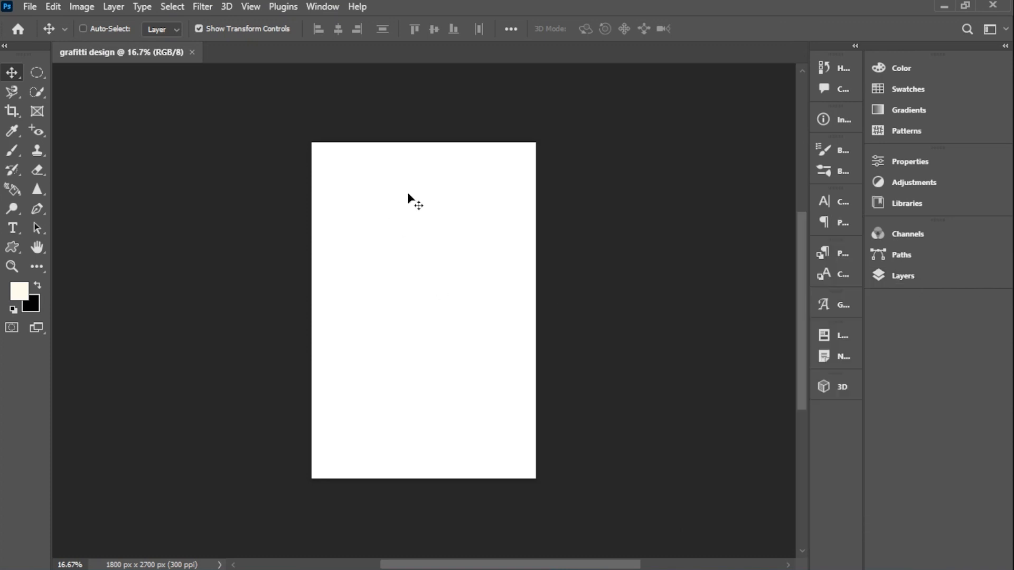
{"action": "scroll", "coordinate": [392, 297], "scroll_direction": "up", "scroll_amount": 3}
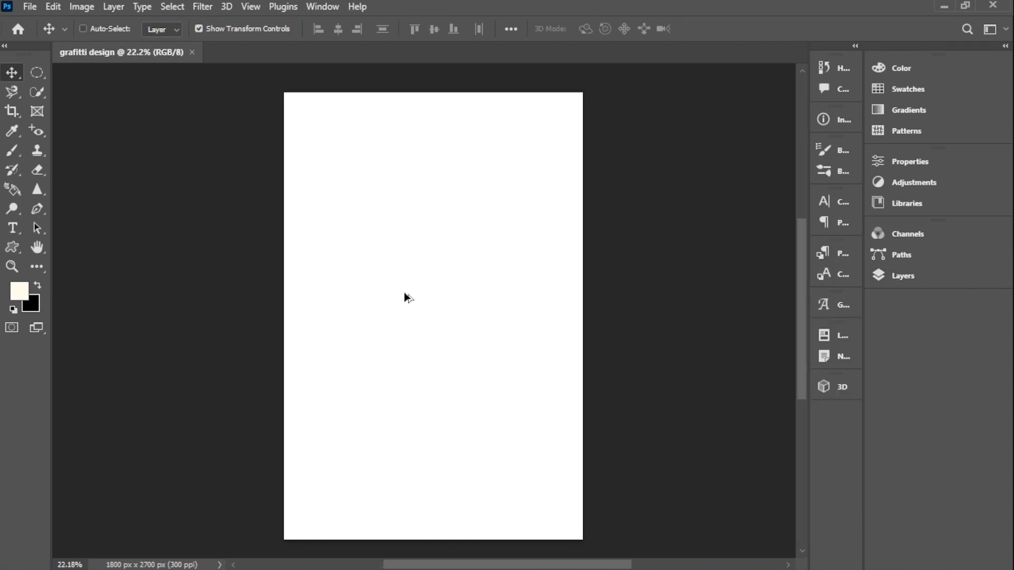
{"action": "scroll", "coordinate": [403, 293], "scroll_direction": "down", "scroll_amount": 2}
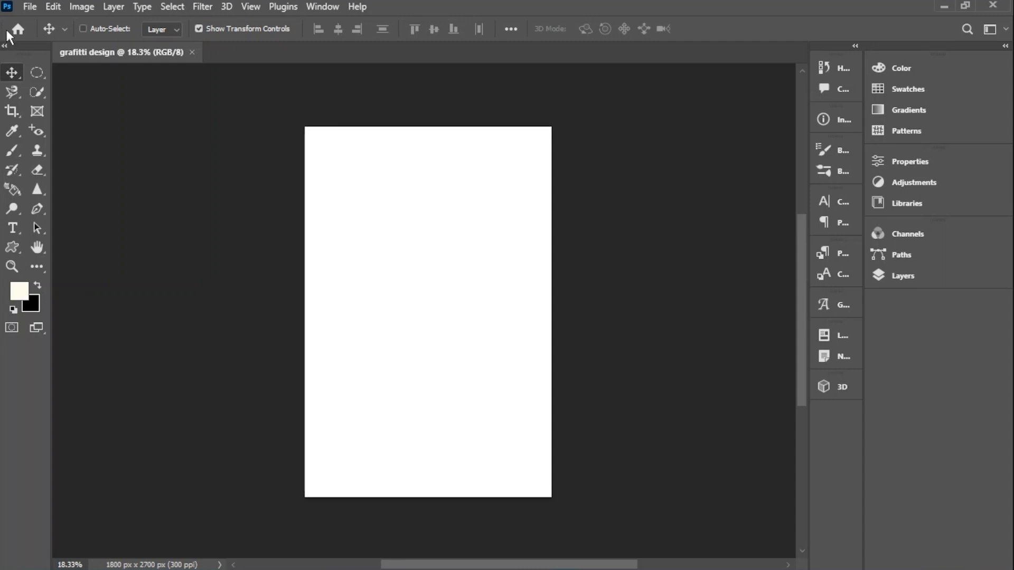
Open the king PSD file from the fat-graffiti-text-effect-youth-culture folder in Downloads
{"action": "left_click", "coordinate": [30, 6]}
{"action": "left_click", "coordinate": [51, 34]}
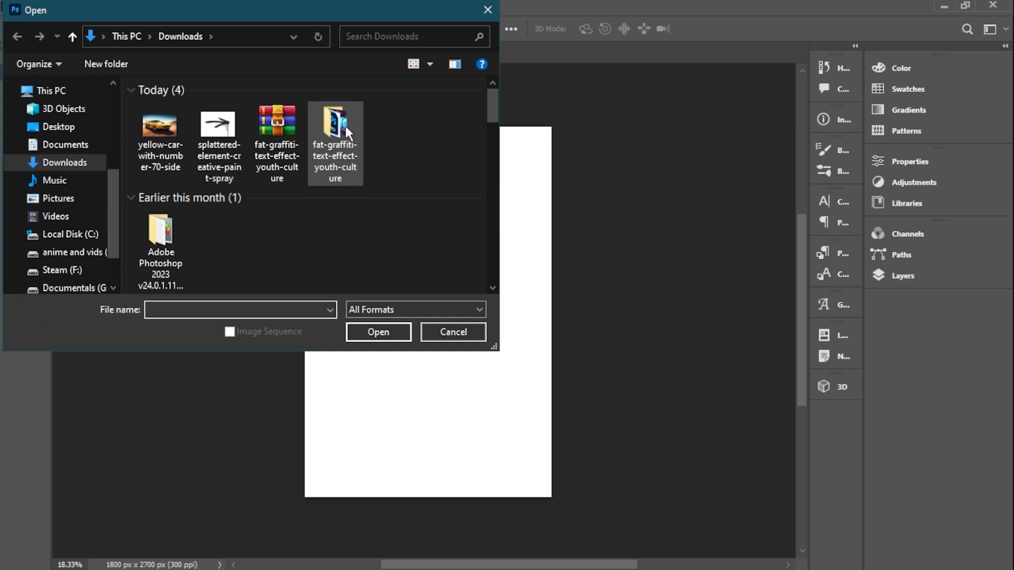
{"action": "double_click", "coordinate": [347, 131]}
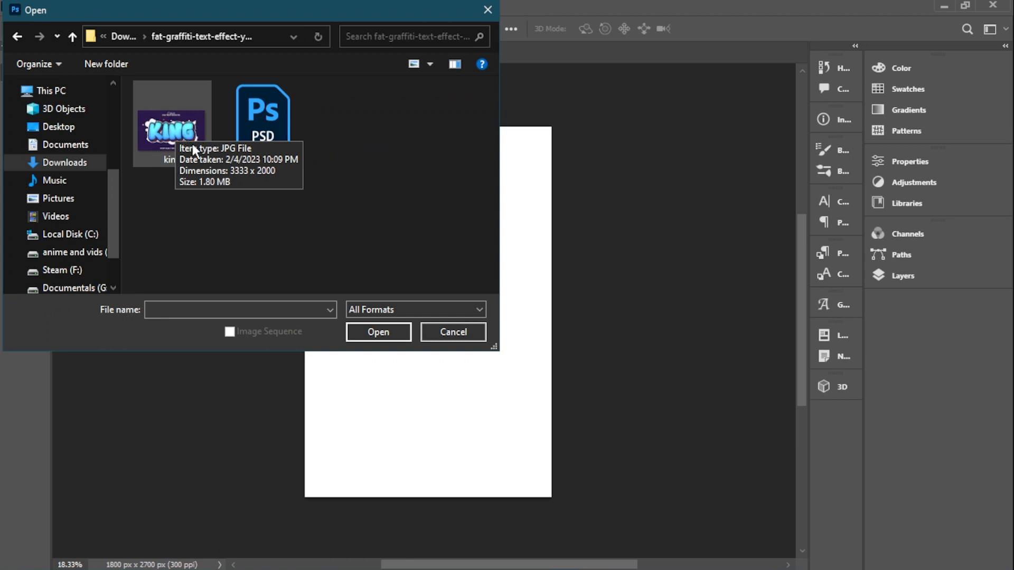
{"action": "double_click", "coordinate": [272, 131]}
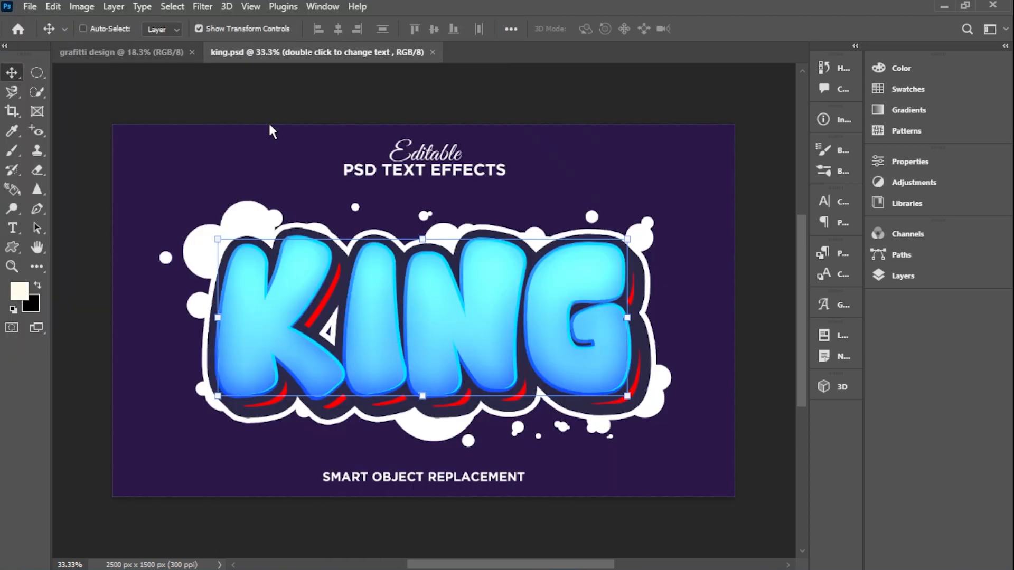
Try to move the selected KING text layer out of king.psd, past the canvas's upper-right corner
{"action": "left_click_drag", "start_coordinate": [446, 344], "coordinate": [808, 123]}
{"action": "left_click", "coordinate": [174, 52]}
{"action": "left_click", "coordinate": [249, 53]}
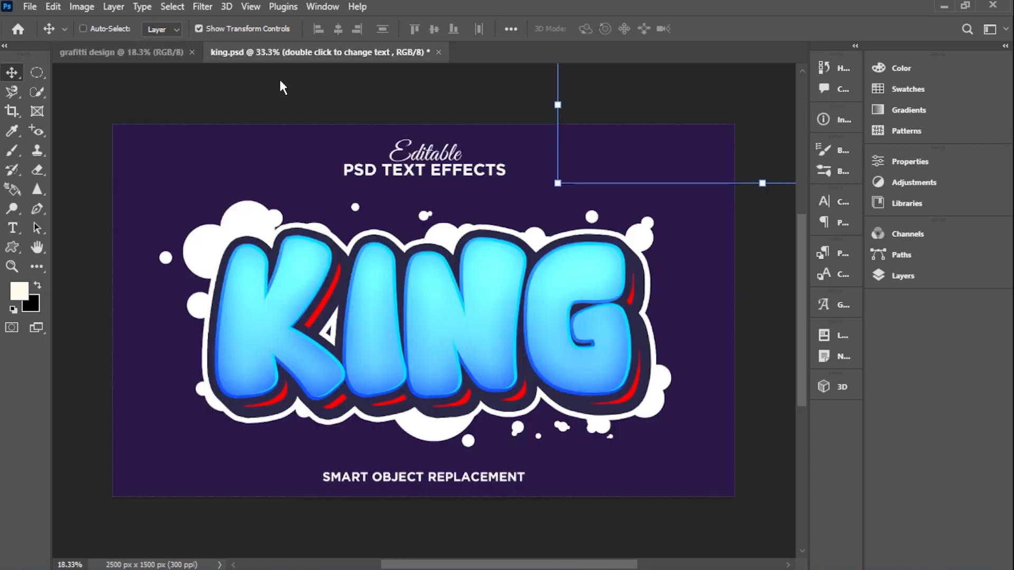
{"action": "left_click_drag", "start_coordinate": [624, 182], "coordinate": [830, 74]}
{"action": "left_click_drag", "start_coordinate": [577, 168], "coordinate": [717, 126]}
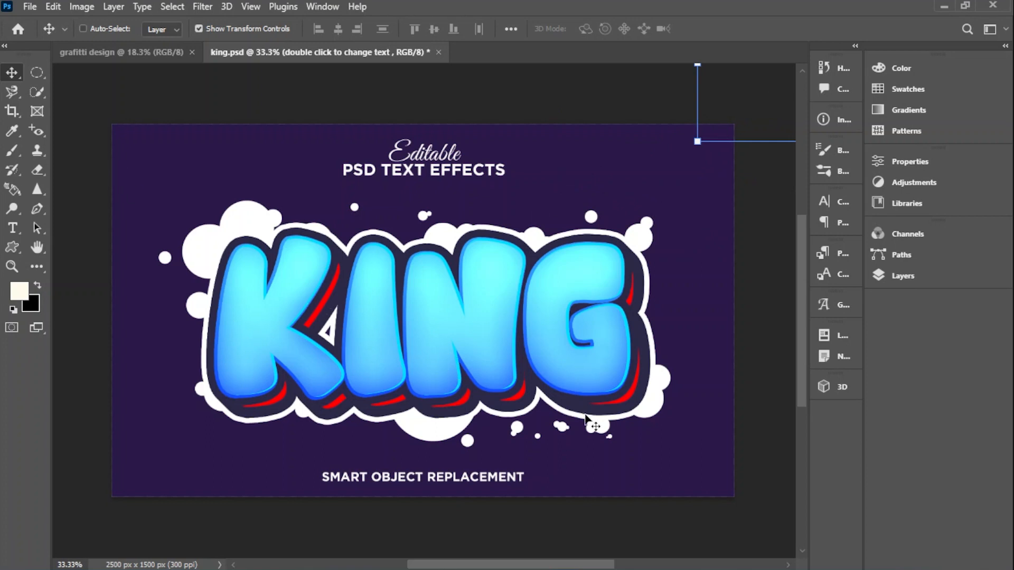
Try to select the KING lettering in king.psd with the Quick Selection tool, and deselect it
{"action": "left_click", "coordinate": [38, 93]}
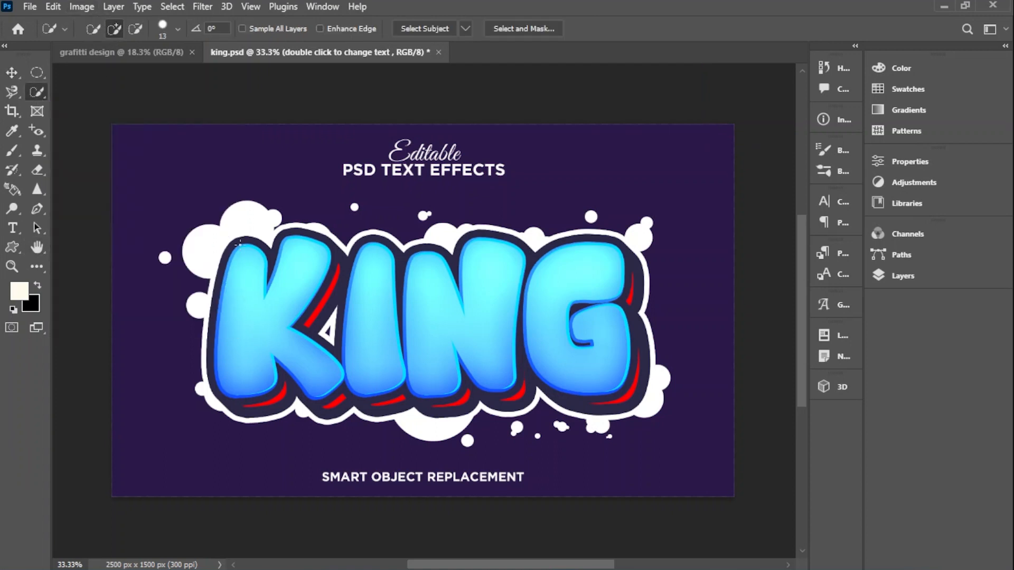
{"action": "mouse_move", "coordinate": [302, 259]}
{"action": "left_mouse_down"}
{"action": "mouse_move", "coordinate": [259, 227]}
{"action": "mouse_move", "coordinate": [246, 239]}
{"action": "mouse_move", "coordinate": [243, 228]}
{"action": "mouse_move", "coordinate": [196, 243]}
{"action": "mouse_move", "coordinate": [186, 265]}
{"action": "mouse_move", "coordinate": [211, 280]}
{"action": "mouse_move", "coordinate": [216, 307]}
{"action": "mouse_move", "coordinate": [297, 365]}
{"action": "mouse_move", "coordinate": [533, 366]}
{"action": "left_mouse_up"}
{"action": "key", "text": "ctrl+d"}
{"action": "left_click", "coordinate": [338, 312]}
{"action": "key", "text": "ctrl+d"}
Open the flattened king JPG from the same folder and close king.psd, saving its changes
{"action": "left_click", "coordinate": [30, 6]}
{"action": "left_click", "coordinate": [90, 37]}
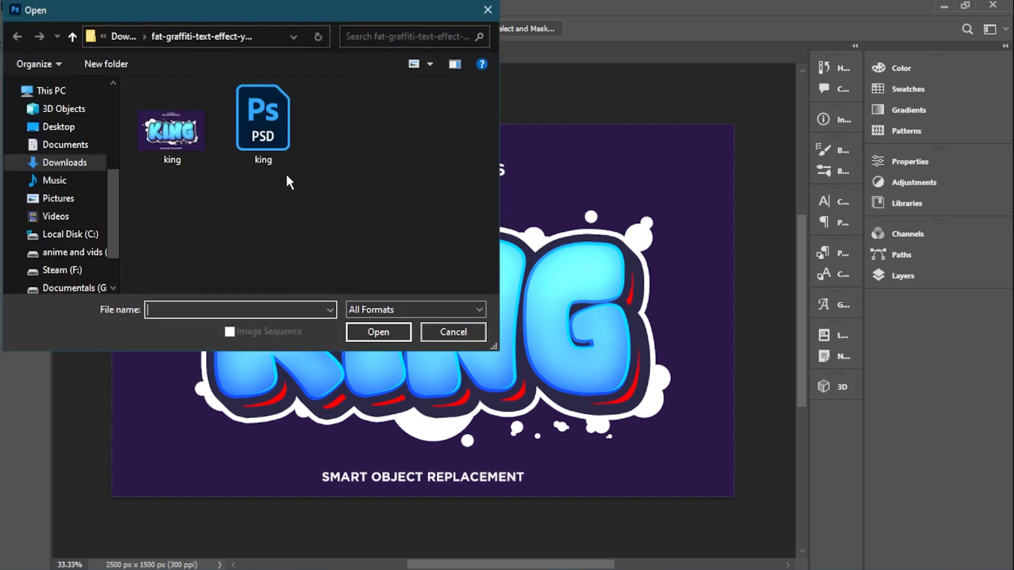
{"action": "double_click", "coordinate": [168, 129]}
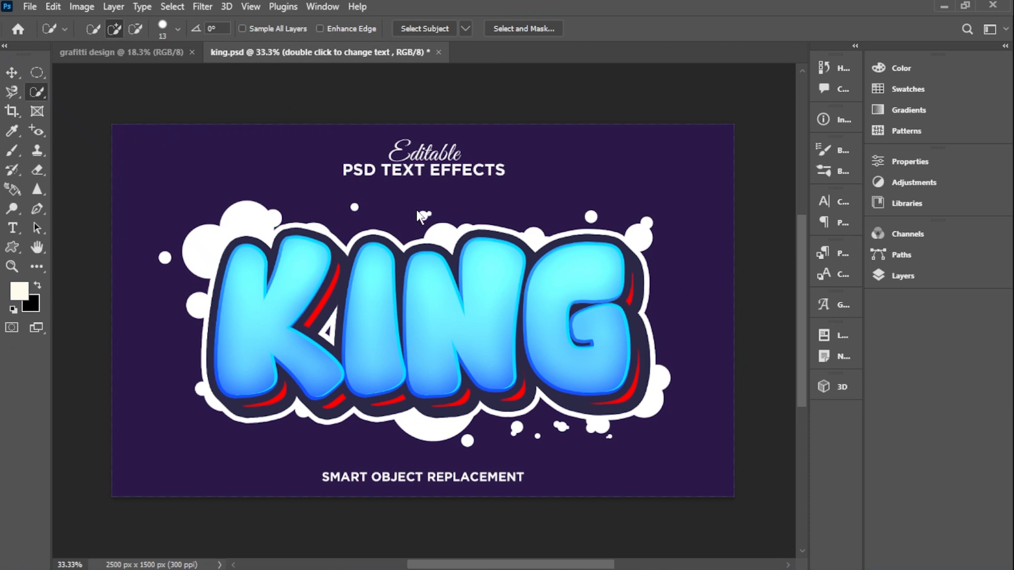
{"action": "left_click", "coordinate": [393, 52]}
{"action": "left_click", "coordinate": [438, 52]}
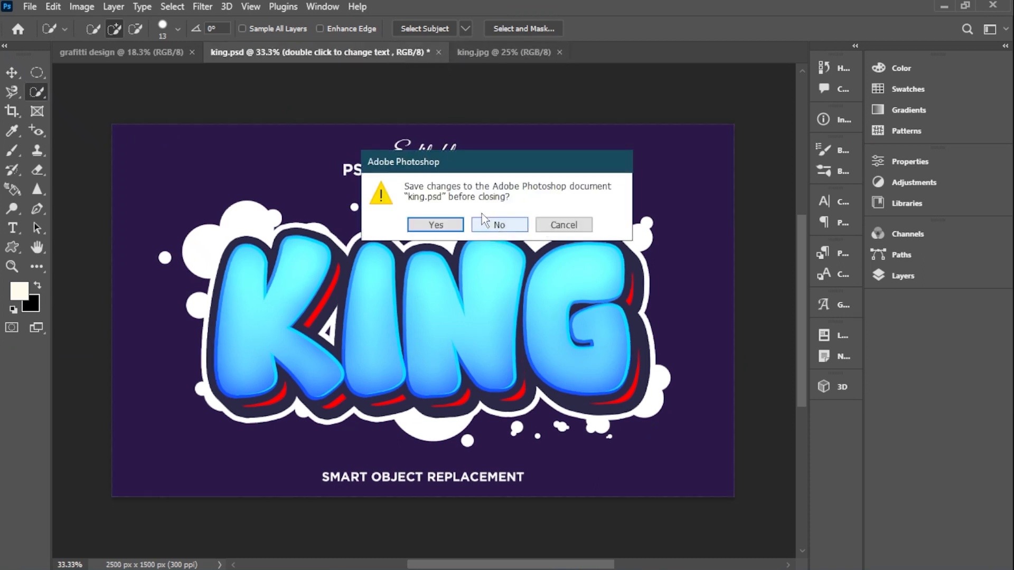
{"action": "left_click", "coordinate": [433, 225]}
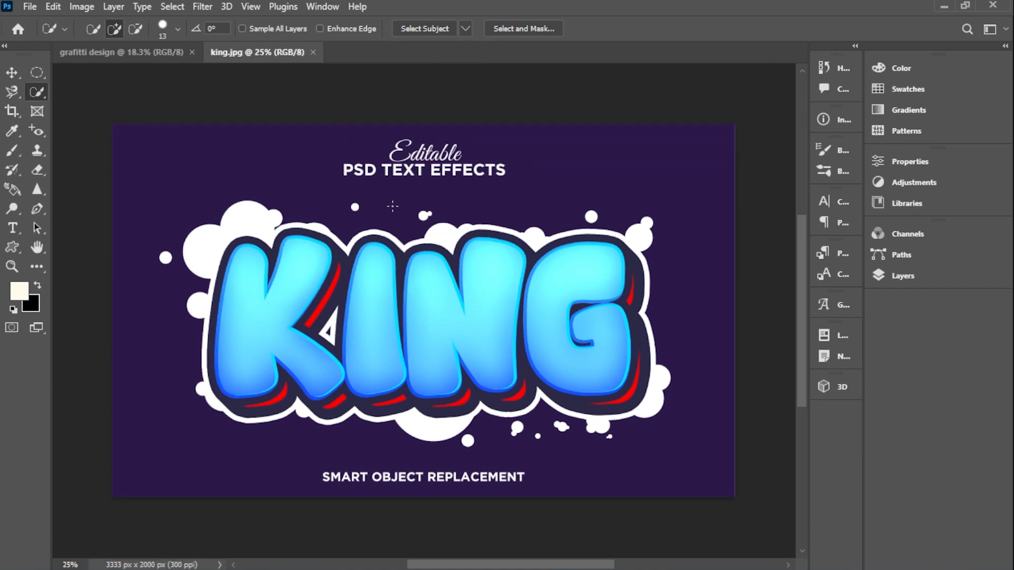
Select the KING lettering with its white outline and surrounding splashes in king.jpg using the Quick Selection tool
{"action": "mouse_move", "coordinate": [312, 269]}
{"action": "left_mouse_down"}
{"action": "mouse_move", "coordinate": [288, 312]}
{"action": "mouse_move", "coordinate": [297, 305]}
{"action": "left_mouse_up"}
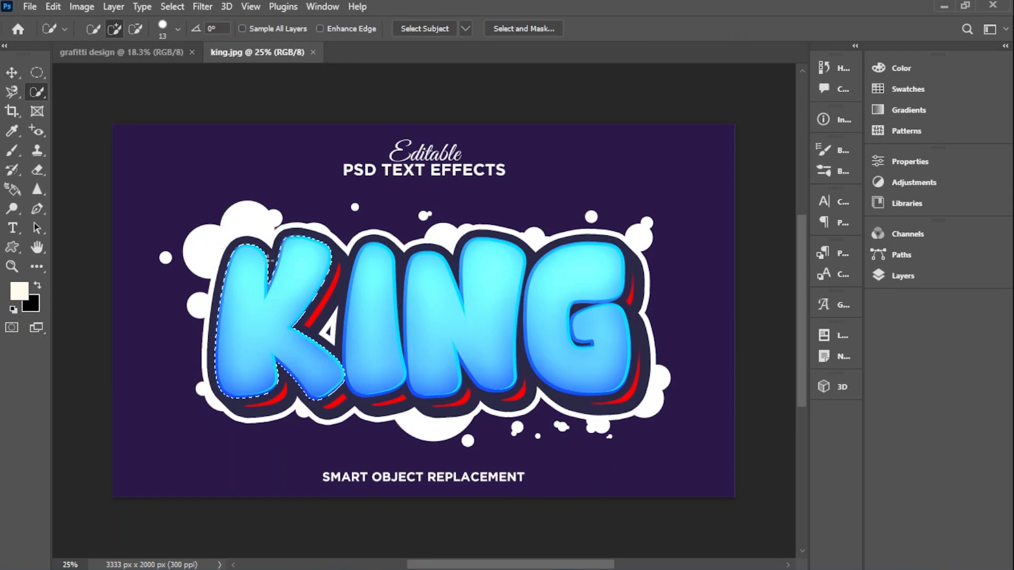
{"action": "mouse_move", "coordinate": [272, 262]}
{"action": "left_mouse_down"}
{"action": "mouse_move", "coordinate": [253, 224]}
{"action": "mouse_move", "coordinate": [320, 231]}
{"action": "mouse_move", "coordinate": [377, 259]}
{"action": "mouse_move", "coordinate": [387, 239]}
{"action": "mouse_move", "coordinate": [376, 238]}
{"action": "mouse_move", "coordinate": [399, 240]}
{"action": "mouse_move", "coordinate": [384, 268]}
{"action": "mouse_move", "coordinate": [489, 292]}
{"action": "mouse_move", "coordinate": [447, 237]}
{"action": "mouse_move", "coordinate": [638, 246]}
{"action": "mouse_move", "coordinate": [629, 316]}
{"action": "mouse_move", "coordinate": [647, 268]}
{"action": "mouse_move", "coordinate": [644, 309]}
{"action": "mouse_move", "coordinate": [634, 309]}
{"action": "mouse_move", "coordinate": [653, 387]}
{"action": "mouse_move", "coordinate": [597, 421]}
{"action": "mouse_move", "coordinate": [561, 405]}
{"action": "mouse_move", "coordinate": [529, 342]}
{"action": "left_mouse_up"}
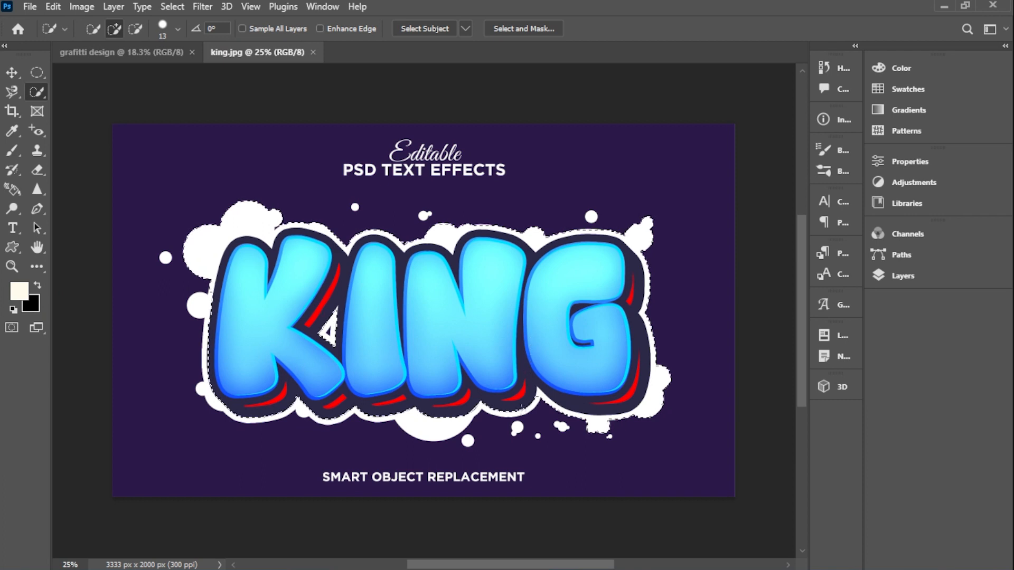
{"action": "mouse_move", "coordinate": [480, 406]}
{"action": "left_mouse_down"}
{"action": "mouse_move", "coordinate": [447, 435]}
{"action": "mouse_move", "coordinate": [334, 411]}
{"action": "left_mouse_up"}
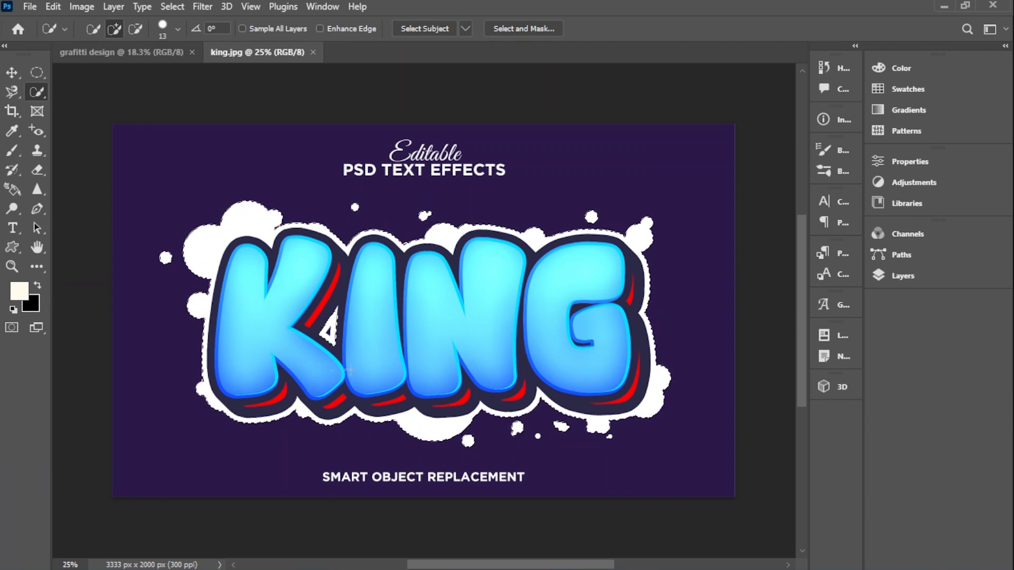
Subtract the small dark triangle between the K and I from the selection with a 7 px brush
{"action": "scroll", "coordinate": [336, 362], "scroll_direction": "up", "scroll_amount": 6}
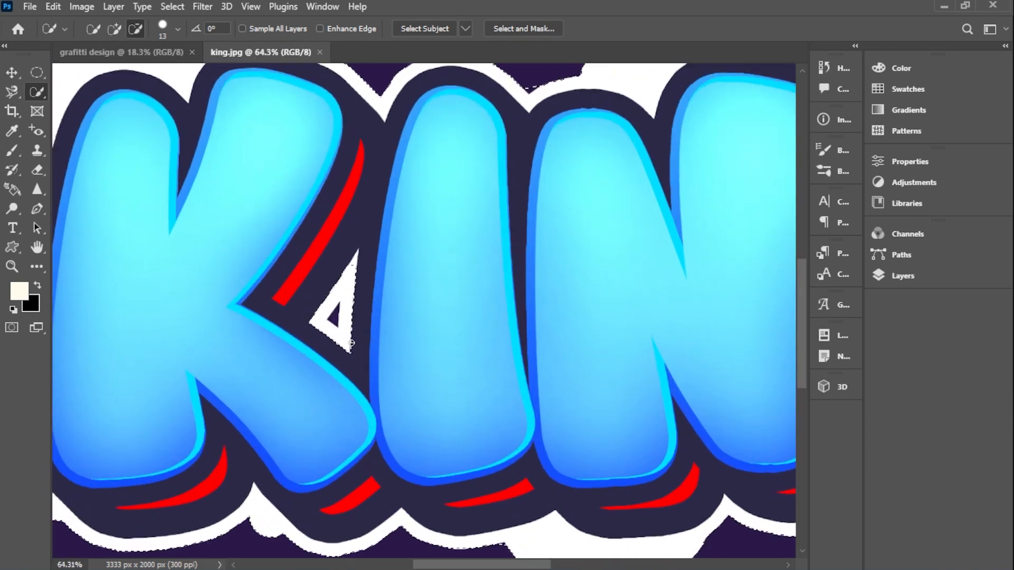
{"action": "scroll", "coordinate": [351, 344], "scroll_direction": "up", "scroll_amount": 1}
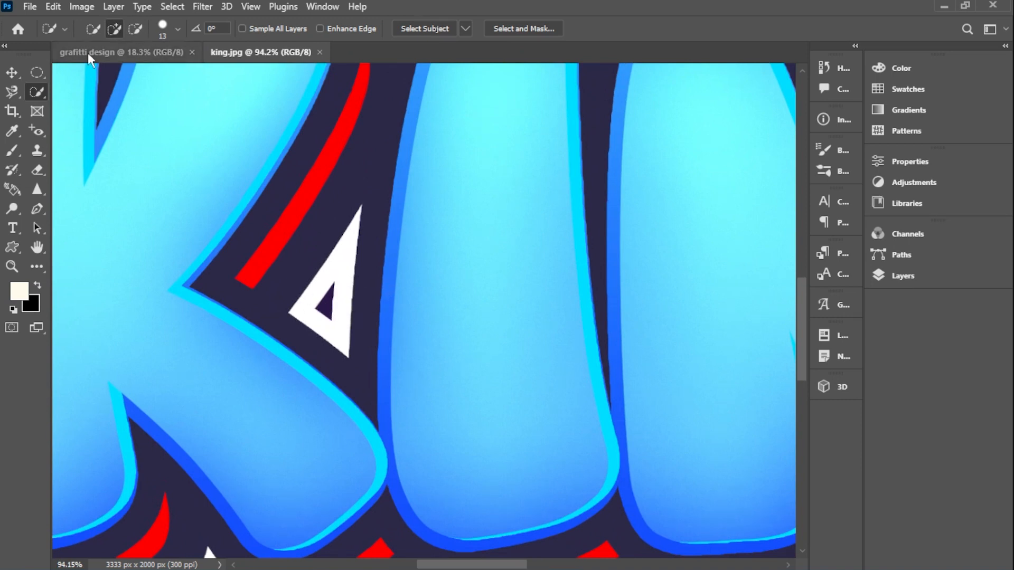
{"action": "left_click", "coordinate": [135, 29]}
{"action": "left_click", "coordinate": [178, 30]}
{"action": "left_click_drag", "start_coordinate": [215, 73], "coordinate": [99, 71]}
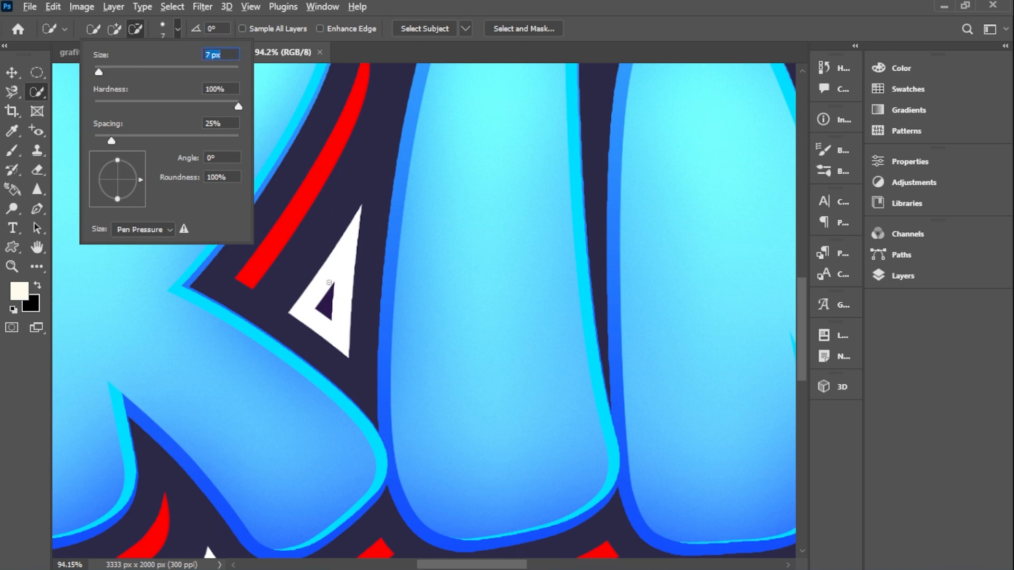
{"action": "left_click", "coordinate": [326, 305]}
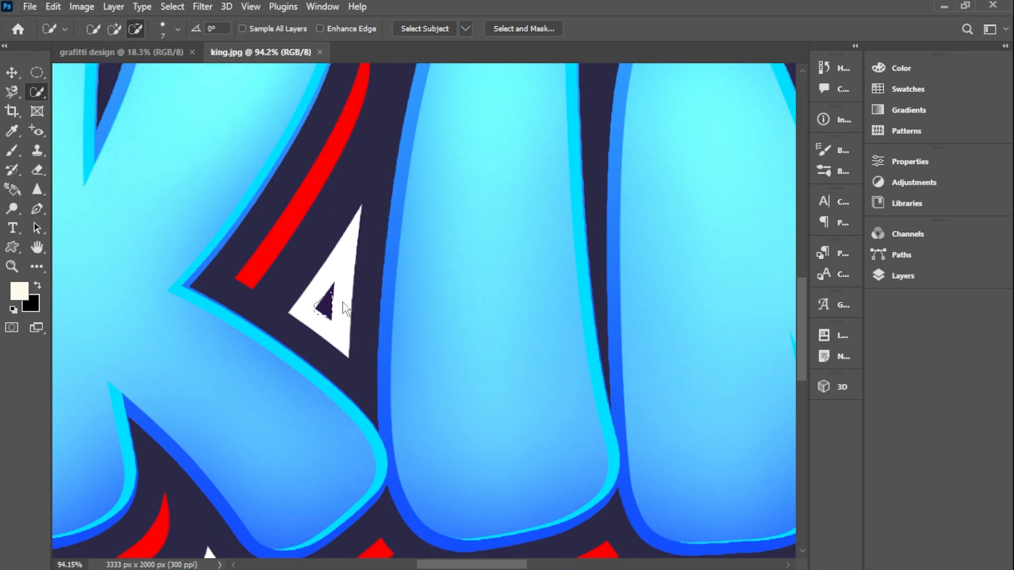
Add a layer mask from the selection to hide the purple background around the KING artwork
{"action": "scroll", "coordinate": [387, 313], "scroll_direction": "down", "scroll_amount": 6}
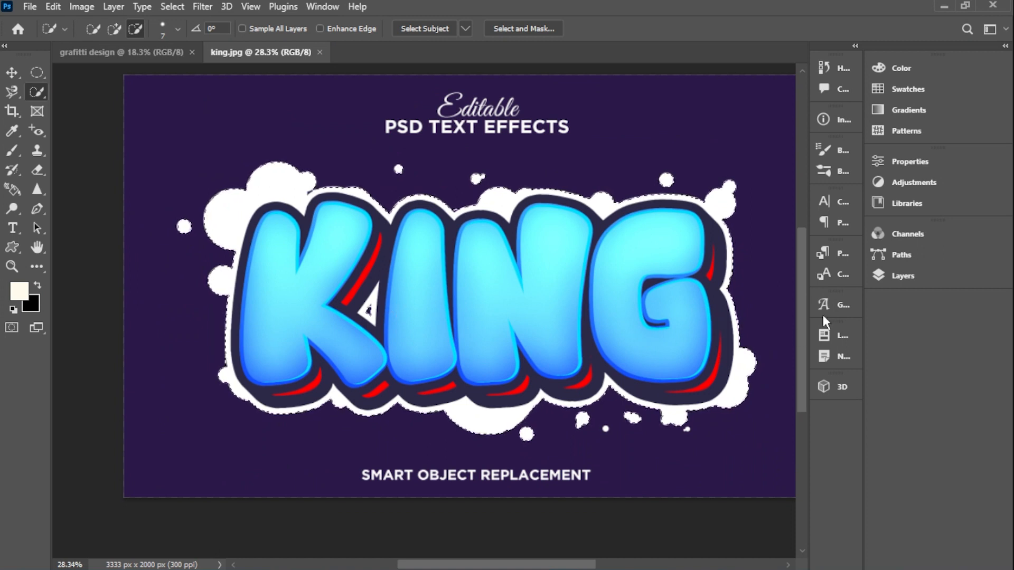
{"action": "left_click", "coordinate": [903, 276]}
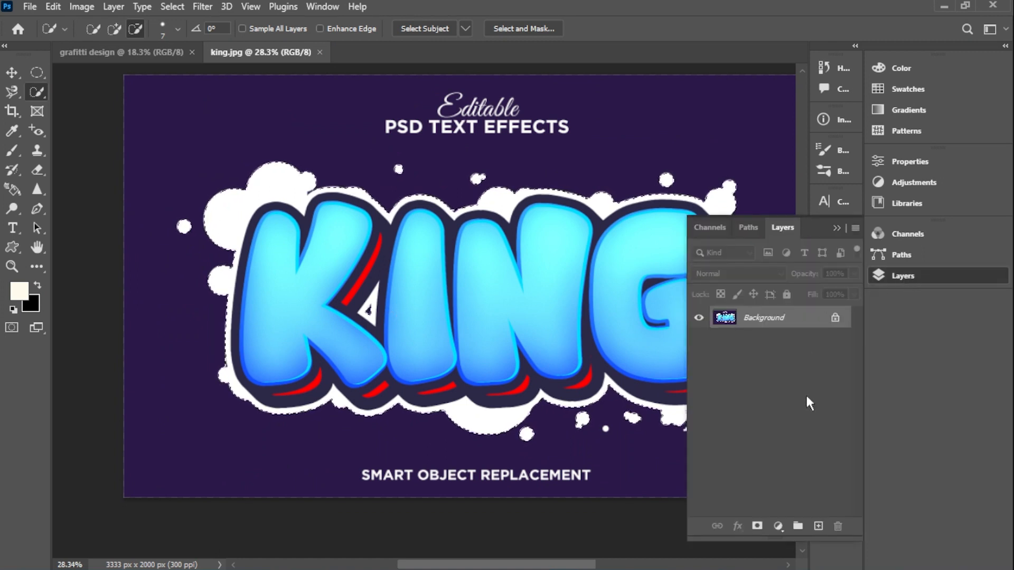
{"action": "left_click", "coordinate": [759, 527]}
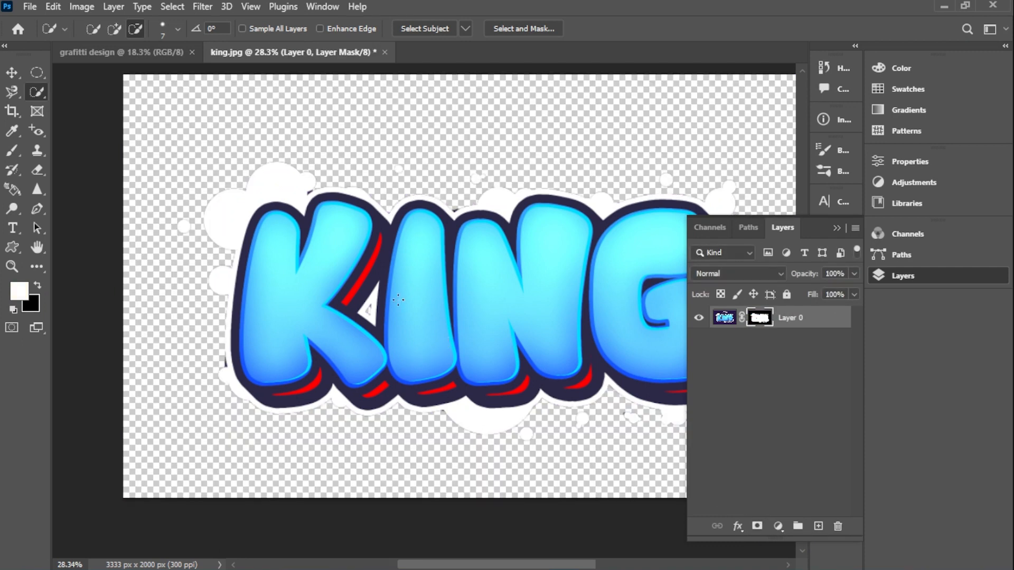
Move the masked KING artwork into the grafitti design document with the Move tool
{"action": "left_click", "coordinate": [15, 73]}
{"action": "left_click_drag", "start_coordinate": [454, 290], "coordinate": [134, 61]}
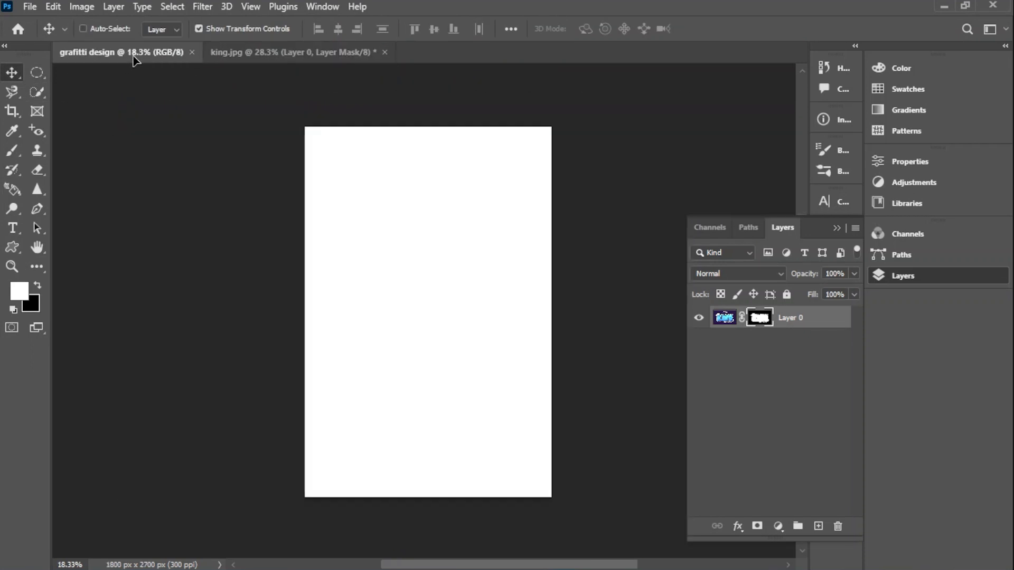
{"action": "left_click_drag", "start_coordinate": [405, 276], "coordinate": [410, 299]}
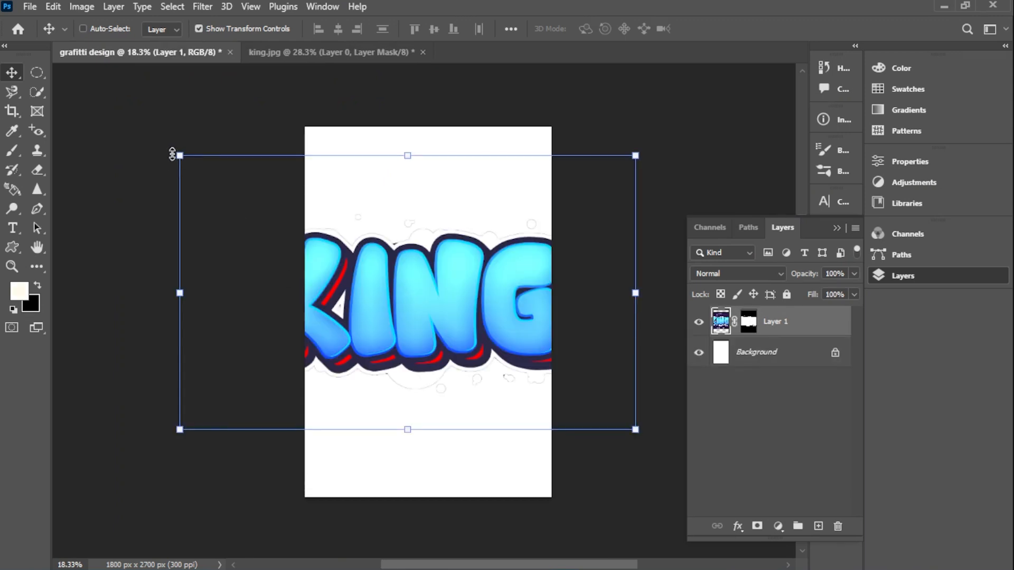
Scale the KING layer to about 42%, rotate it about -8.9°, place it near the page's centre and commit the transform
{"action": "left_click_drag", "start_coordinate": [189, 165], "coordinate": [364, 267]}
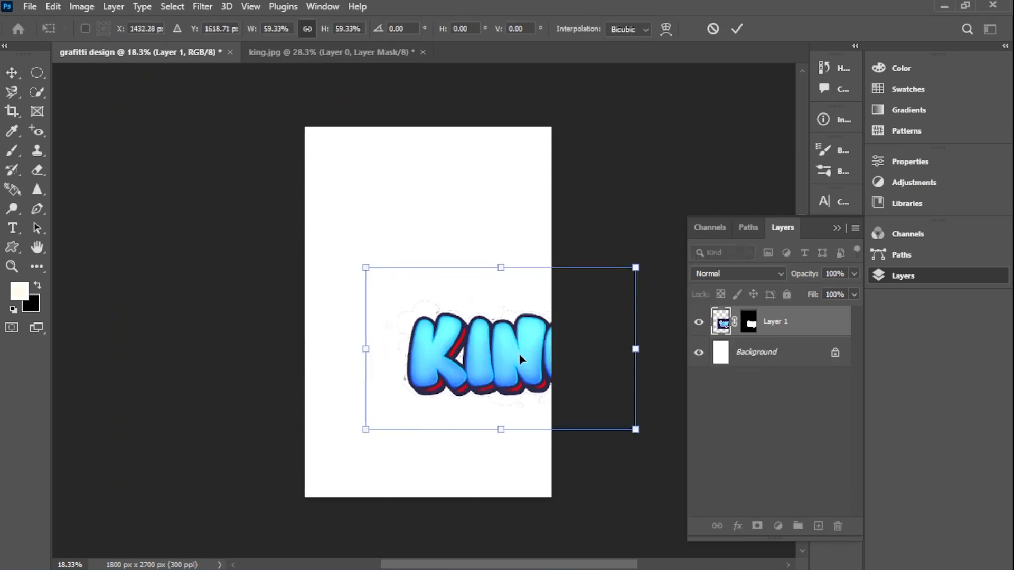
{"action": "left_click_drag", "start_coordinate": [518, 353], "coordinate": [449, 312]}
{"action": "left_click_drag", "start_coordinate": [298, 223], "coordinate": [373, 271]}
{"action": "left_click_drag", "start_coordinate": [473, 341], "coordinate": [453, 308]}
{"action": "left_click_drag", "start_coordinate": [566, 232], "coordinate": [555, 213]}
{"action": "mouse_move", "coordinate": [453, 311]}
{"action": "left_mouse_down"}
{"action": "mouse_move", "coordinate": [407, 304]}
{"action": "mouse_move", "coordinate": [438, 317]}
{"action": "left_mouse_up"}
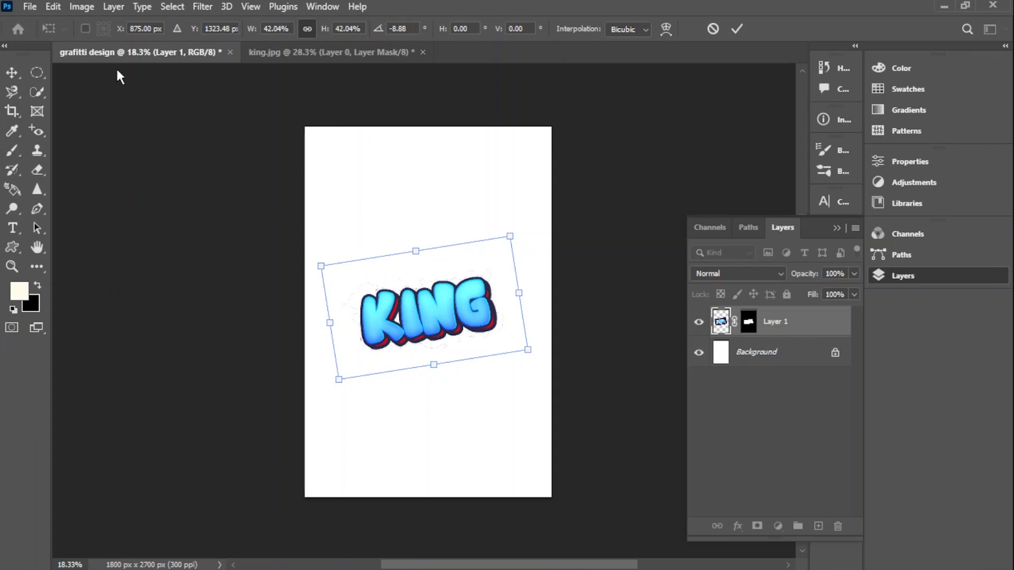
{"action": "left_click", "coordinate": [30, 7]}
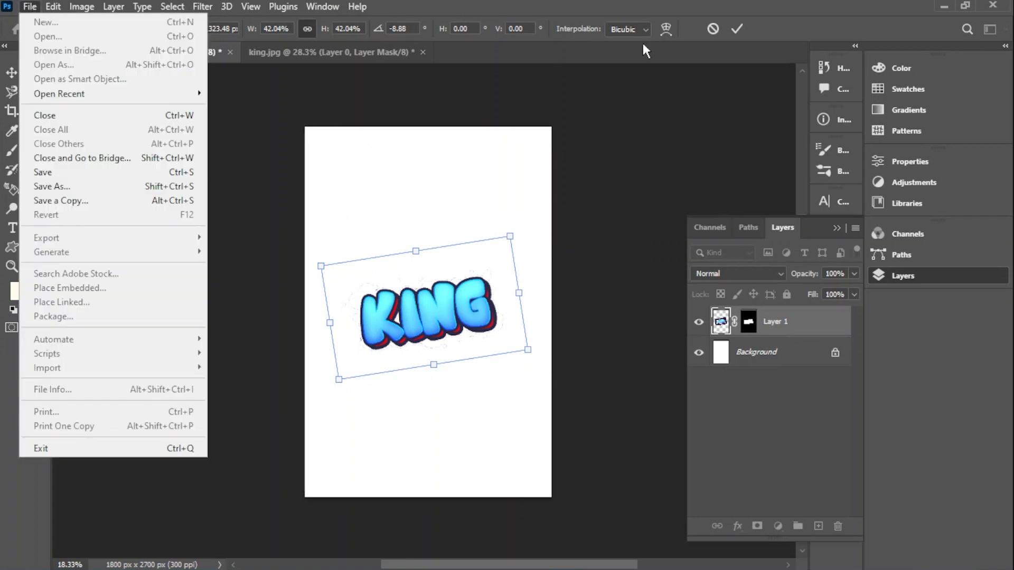
{"action": "left_click", "coordinate": [737, 29]}
{"action": "left_click", "coordinate": [737, 29]}
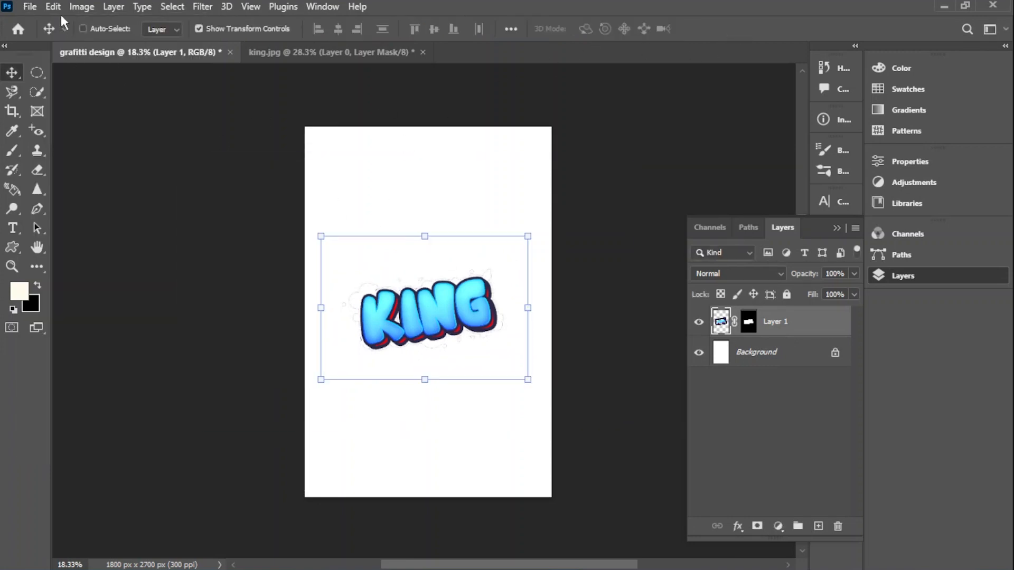
Bring up the file chooser for opening another image
{"action": "left_click", "coordinate": [30, 6]}
{"action": "left_click", "coordinate": [59, 35]}
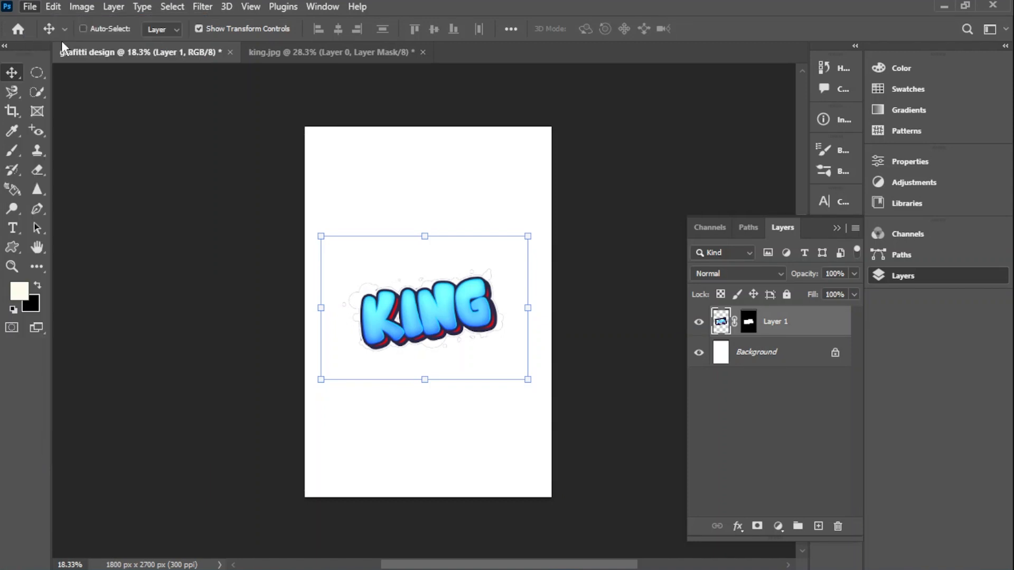